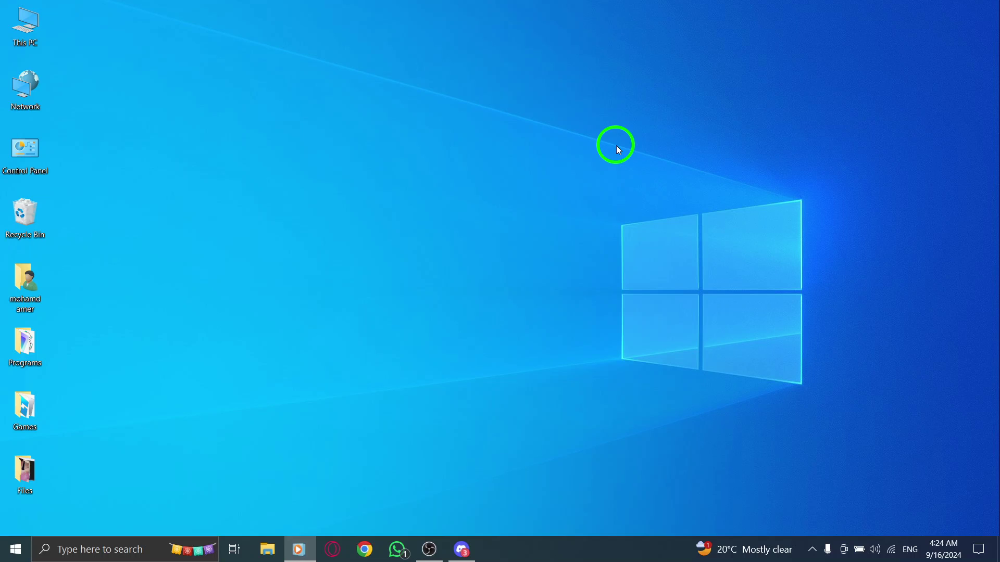
Bring up Discord from the taskbar and go to User Settings on My Account.
click(462, 549)
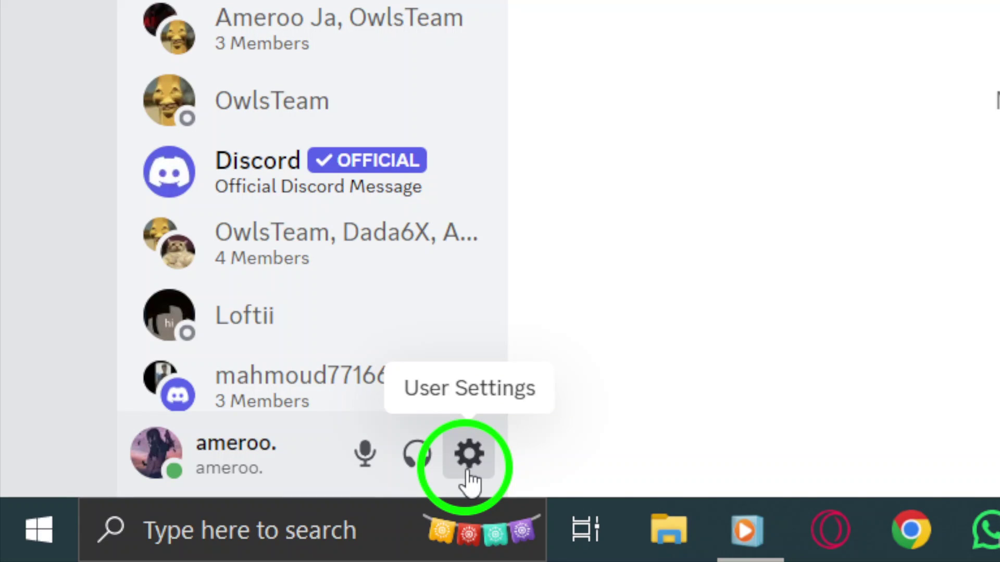
click(470, 469)
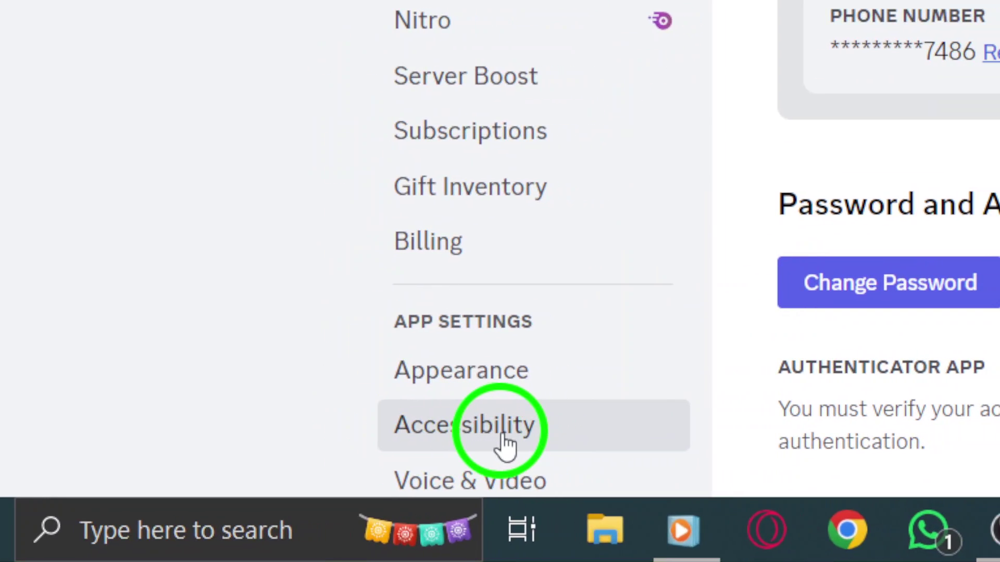
Go to the Accessibility page under App Settings.
click(504, 441)
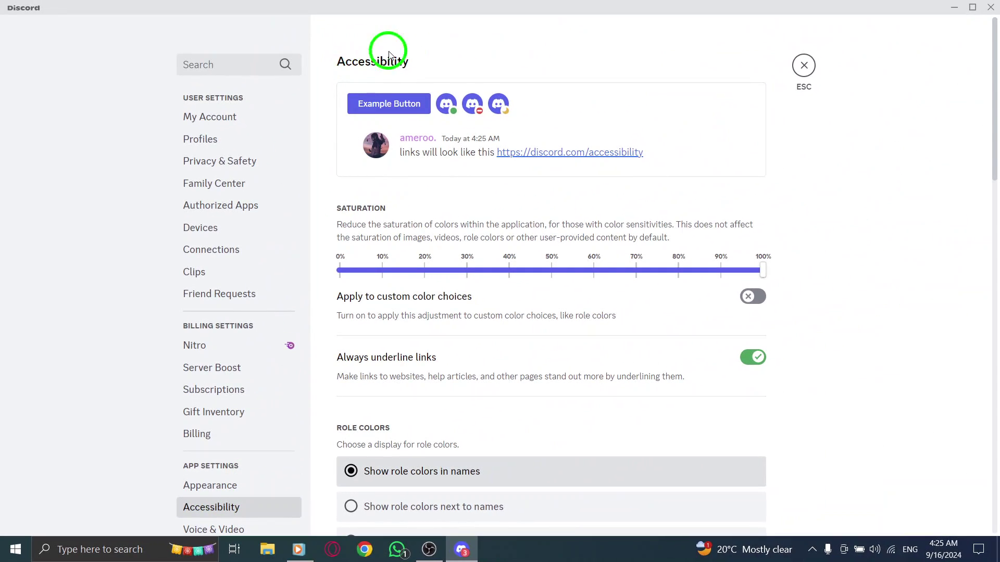
scroll(471, 70, down, 2)
scroll(471, 69, down, 1)
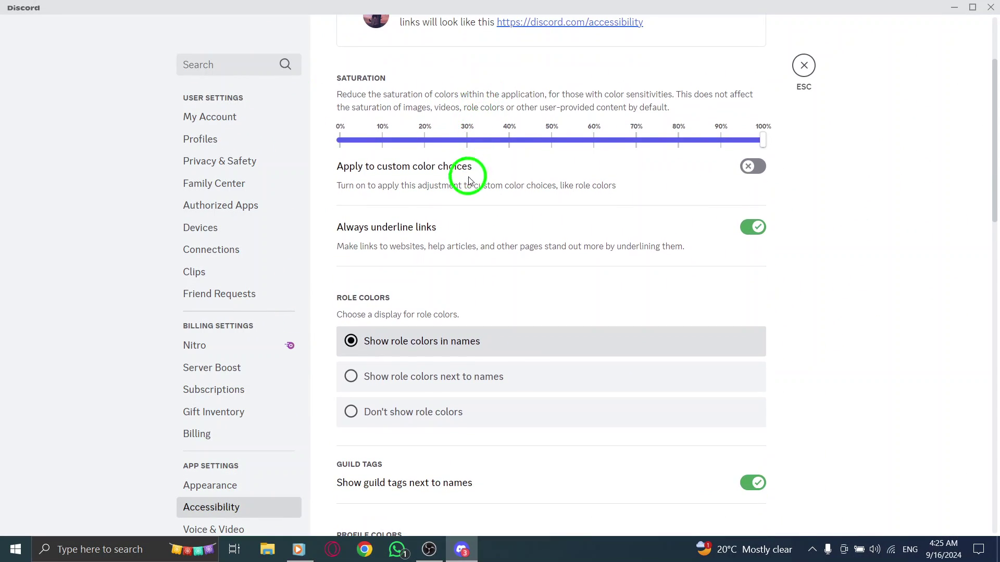
scroll(438, 195, down, 1)
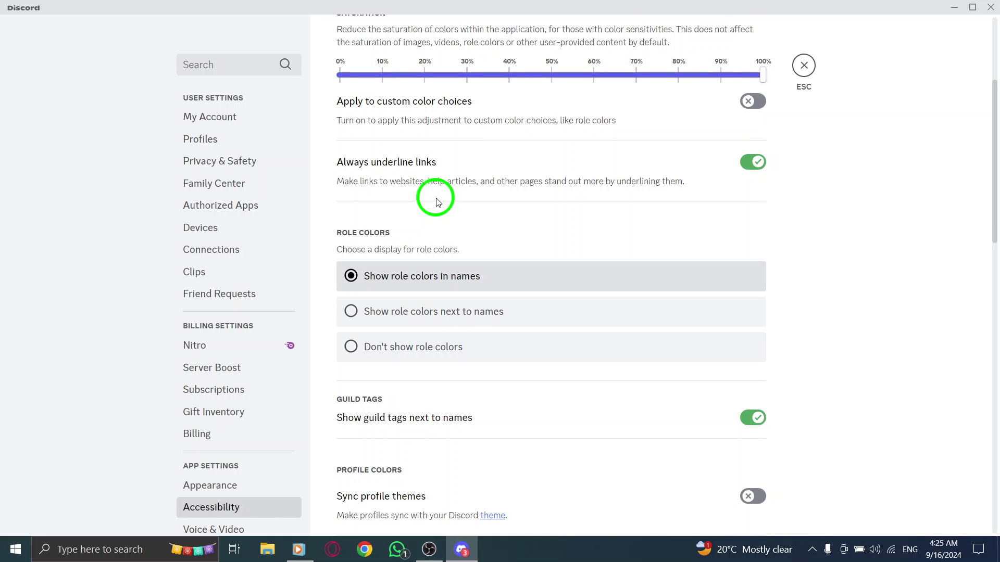
scroll(437, 203, up, 3)
scroll(436, 202, down, 2)
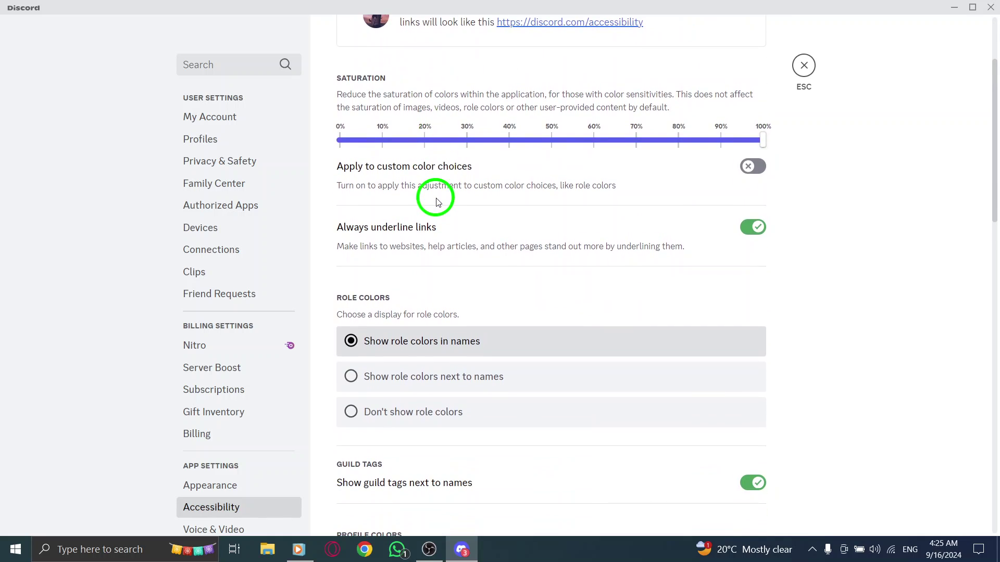
scroll(440, 211, down, 2)
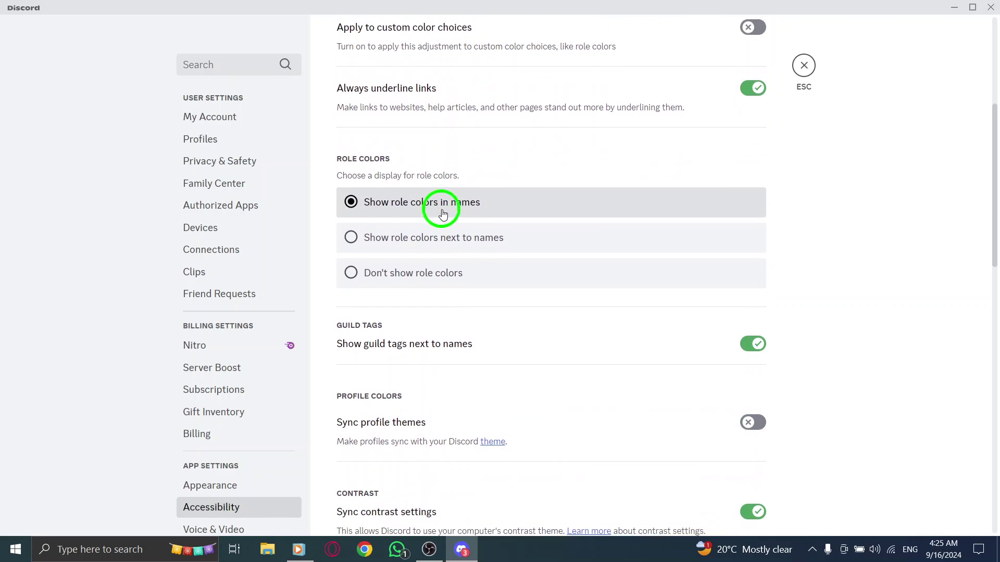
scroll(438, 211, down, 1)
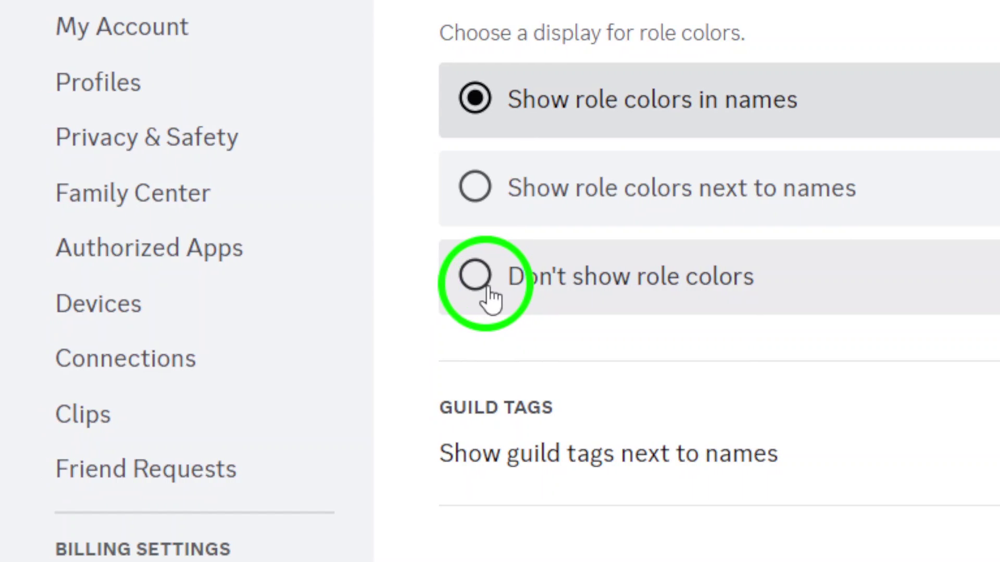
Set Role Colors to "Don't show role colors", then back to "Show role colors in names".
click(475, 276)
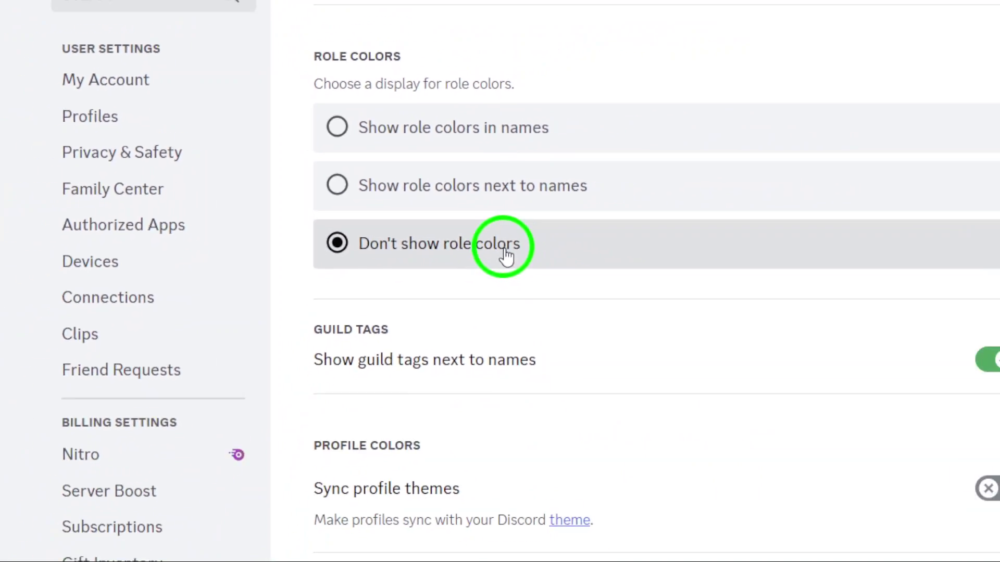
scroll(468, 211, up, 5)
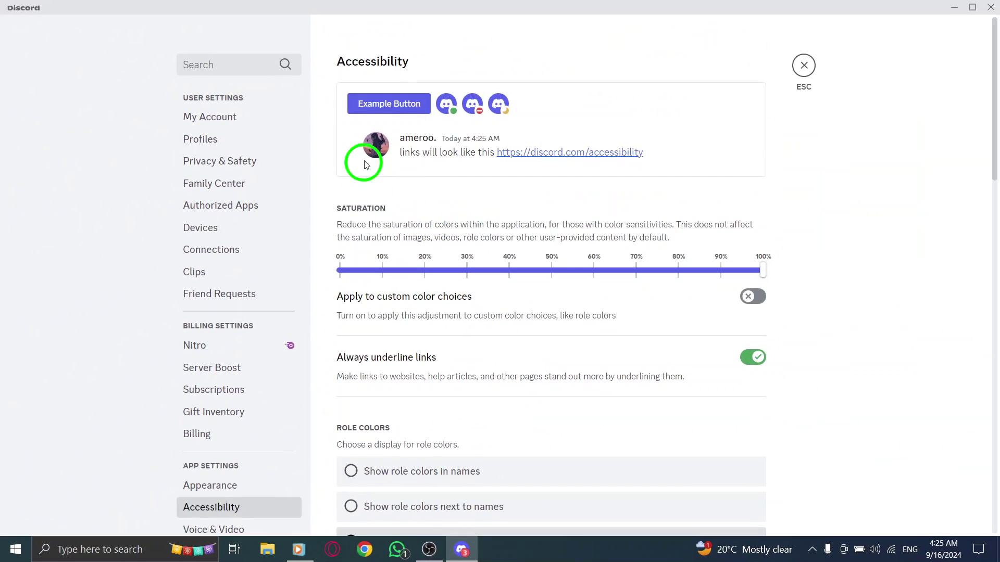
scroll(562, 219, down, 4)
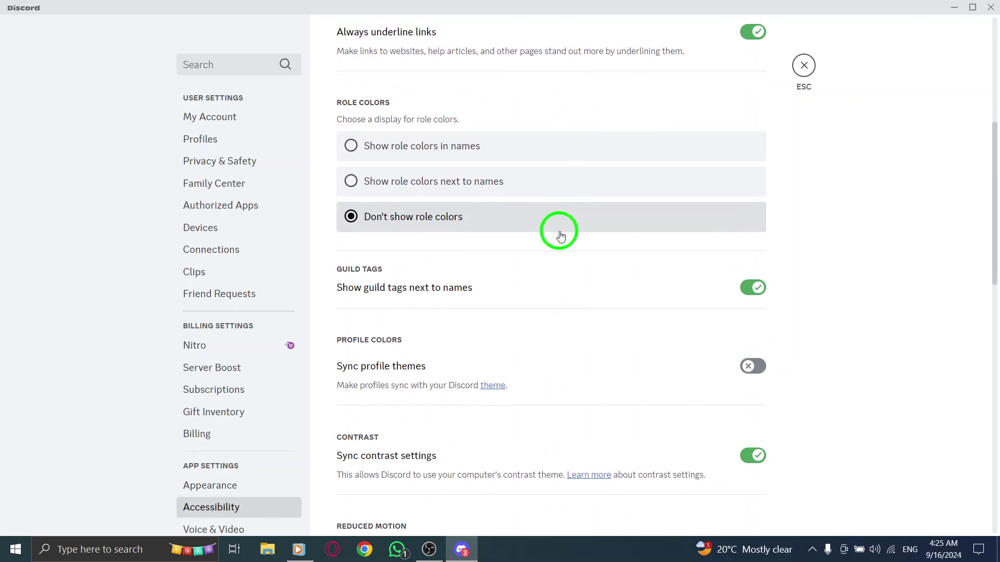
click(420, 158)
scroll(484, 125, up, 4)
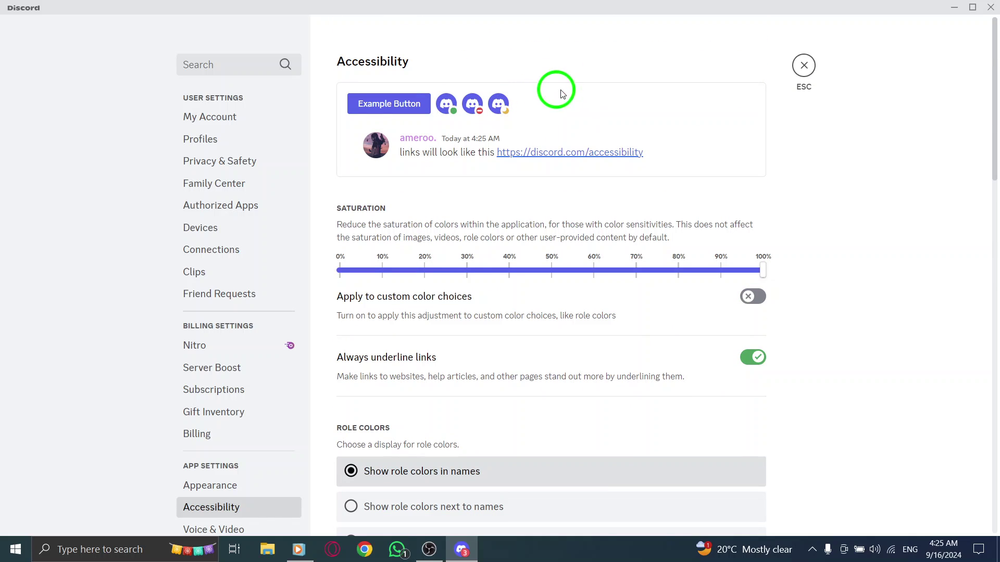
Exit User Settings and put the Discord window away to reveal the desktop.
click(810, 66)
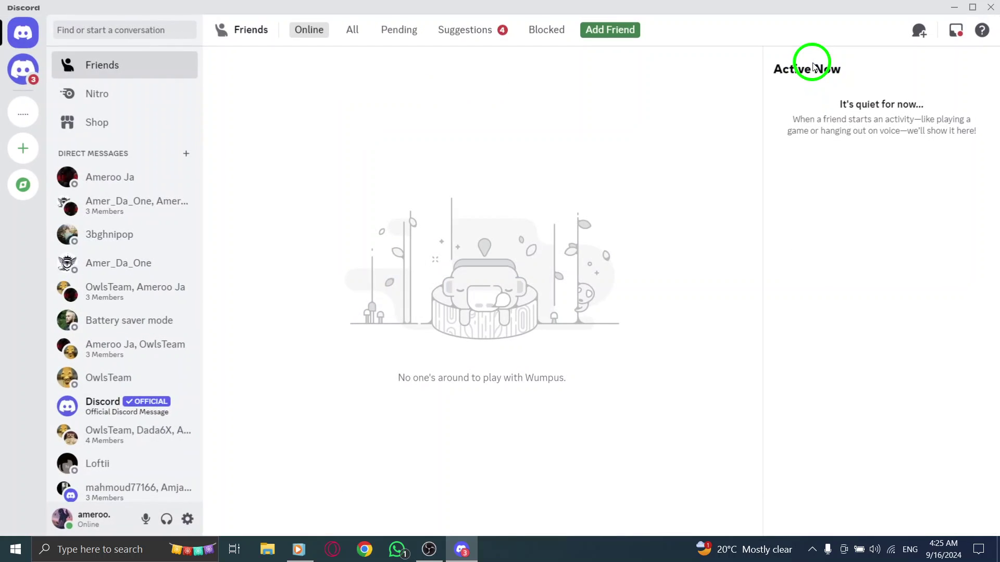
click(951, 14)
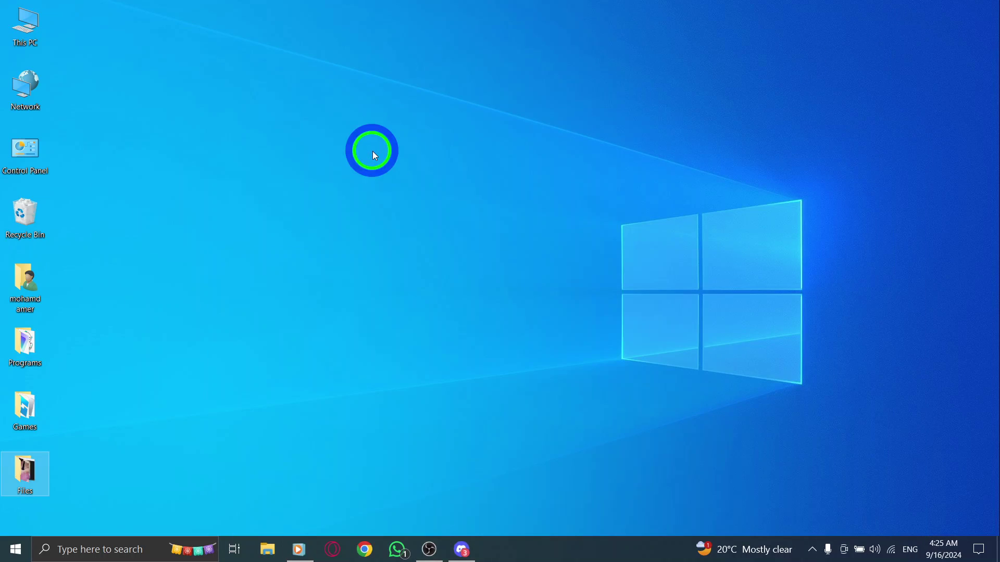